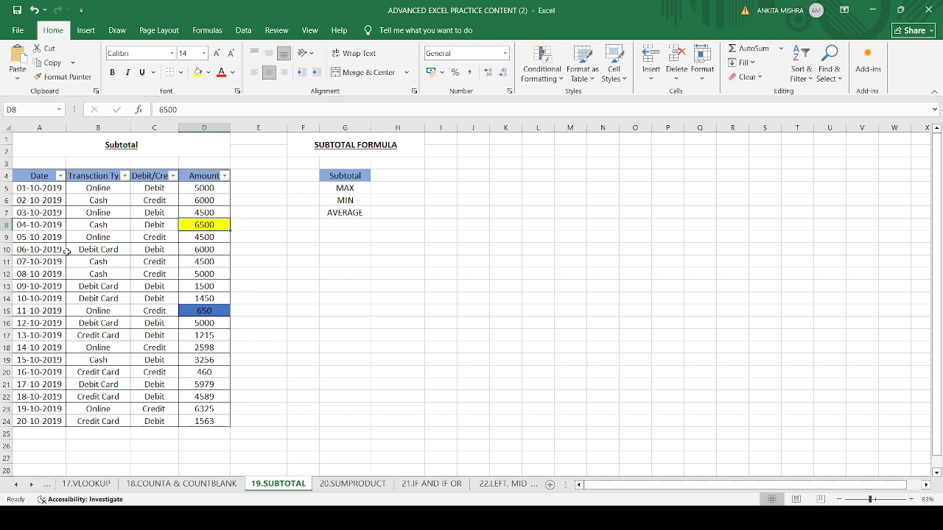
pyautogui.click(96, 126)
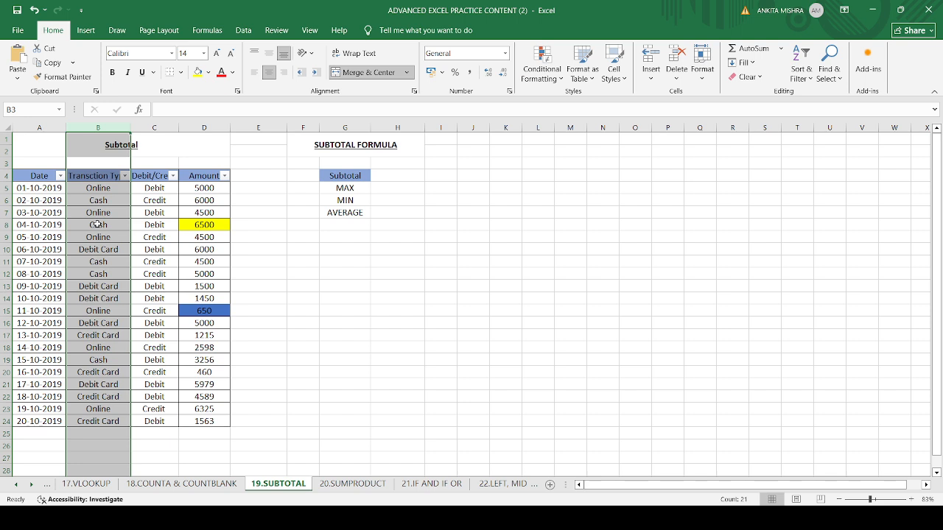
pyautogui.click(149, 213)
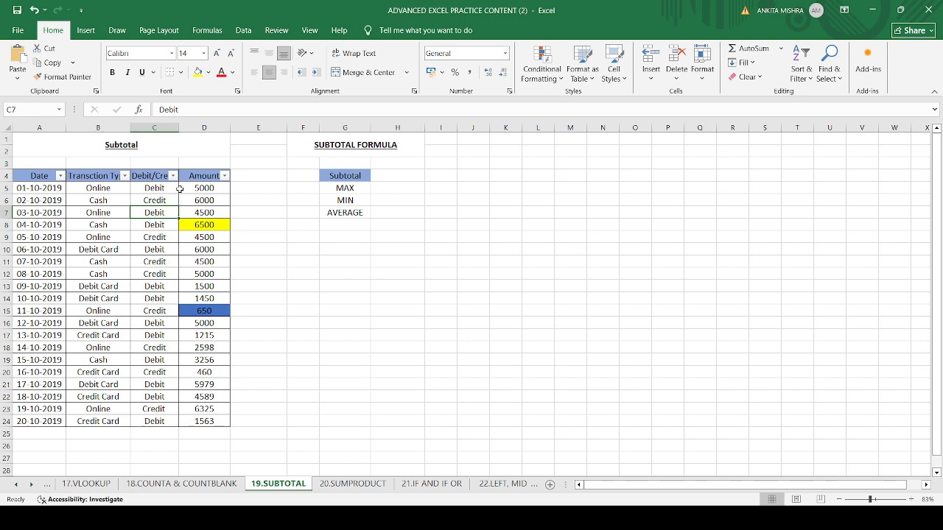
pyautogui.click(186, 189)
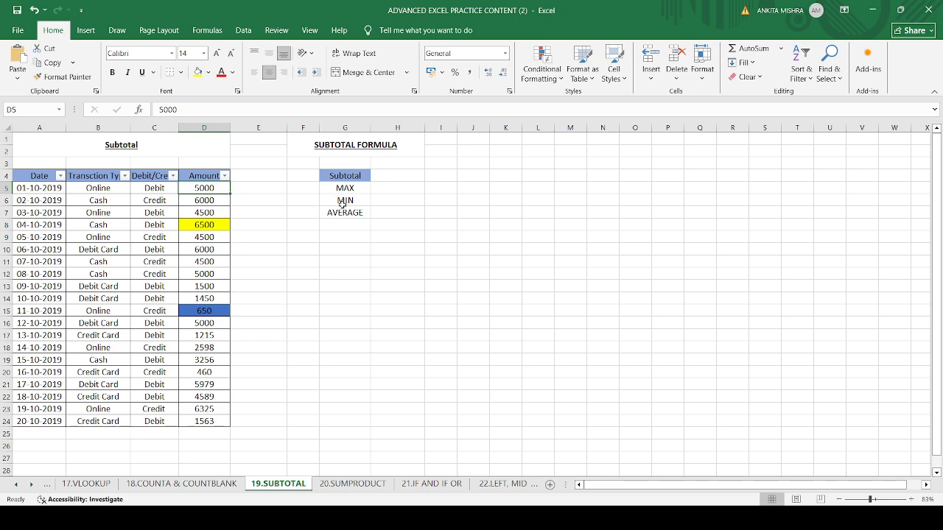
pyautogui.click(355, 174)
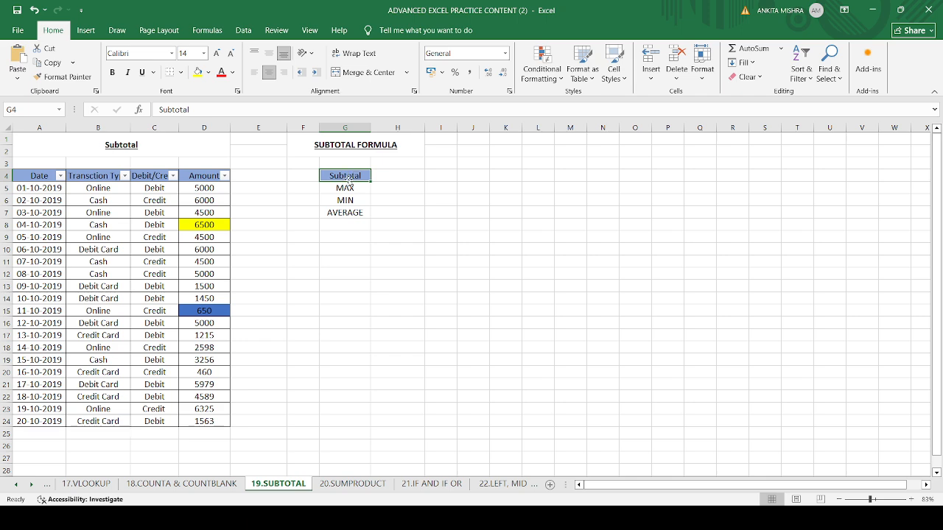
# Step: Total the Amount column in cell D25 with a SUM formula over D5:D24
pyautogui.click(189, 436)
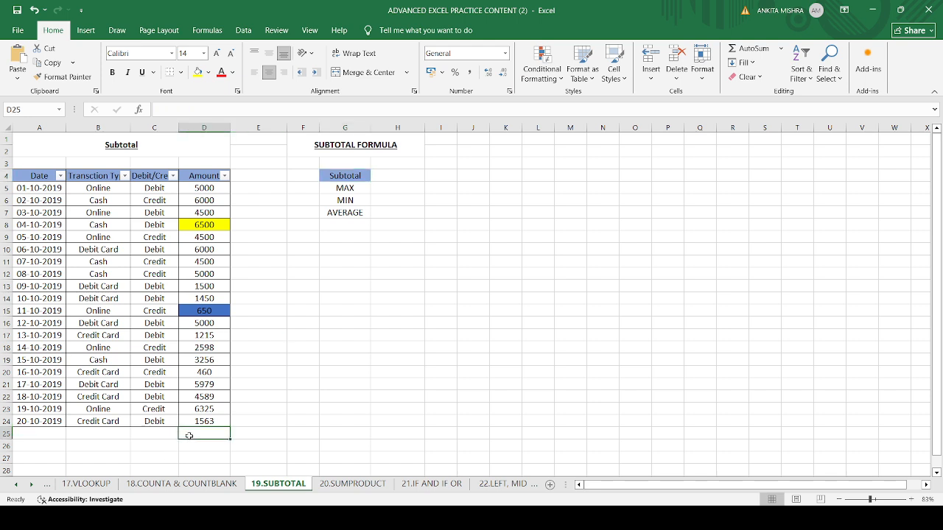
pyautogui.write('=sum(')
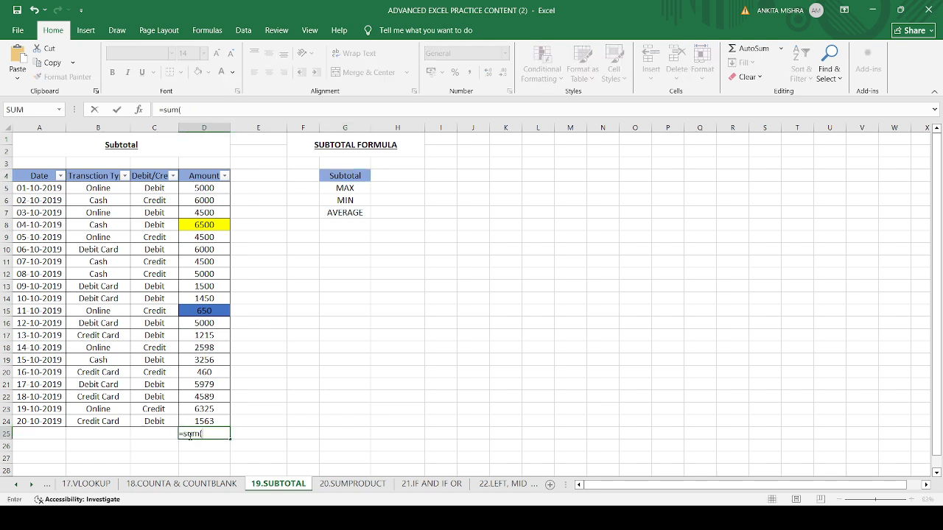
pyautogui.moveTo(209, 190); pyautogui.dragTo(202, 420)
pyautogui.press('Return')
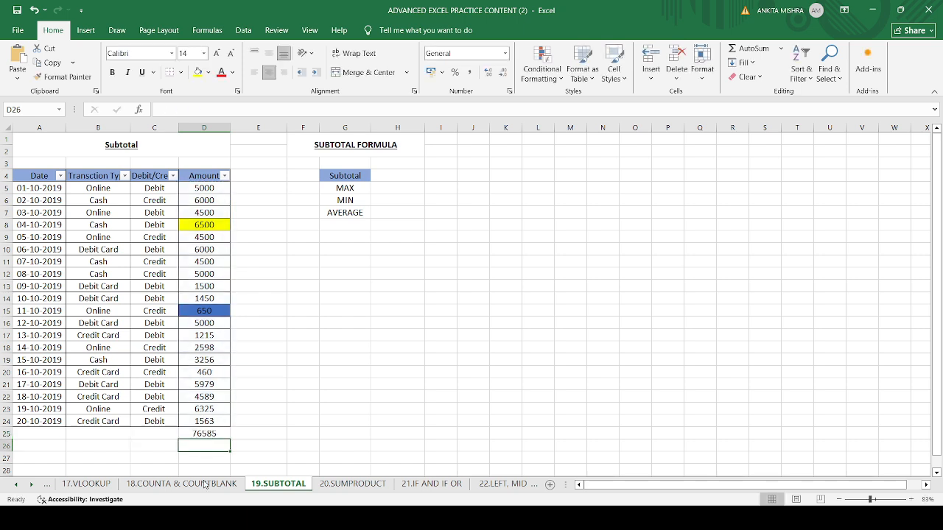
pyautogui.click(204, 433)
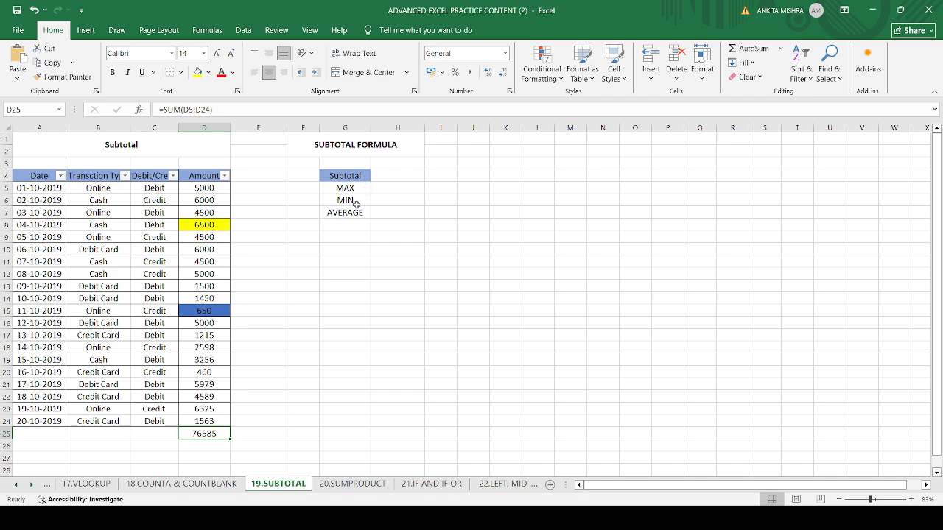
# Step: Delete the SUM formula from cell D25 below the Amount column
pyautogui.click(279, 418)
pyautogui.click(209, 435)
pyautogui.press('Delete')
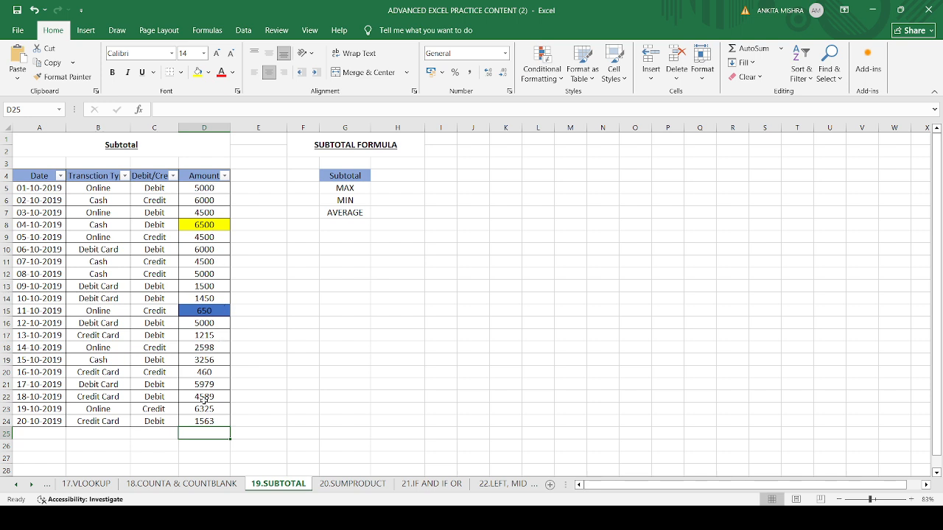
# Step: Enter a SUBTOTAL formula in H4 with function number 9 over the range D5:D26
pyautogui.click(402, 179)
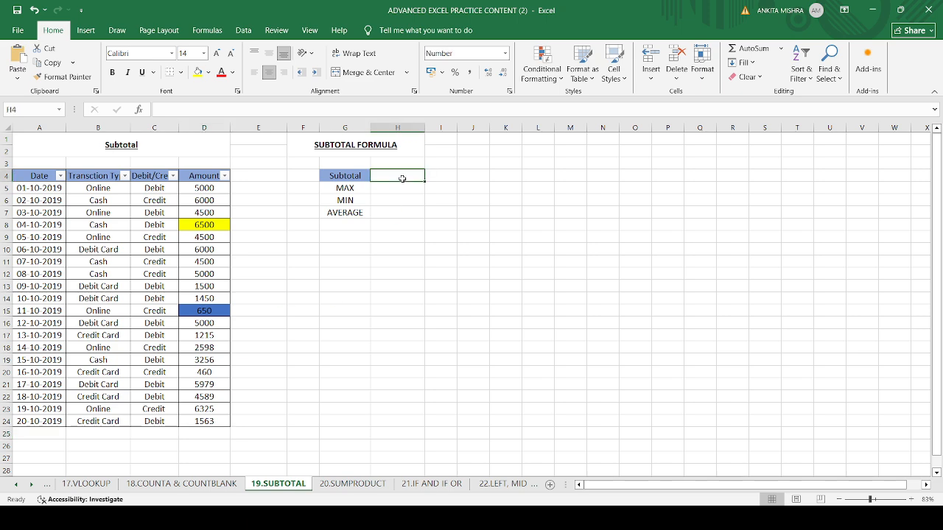
pyautogui.write('=s')
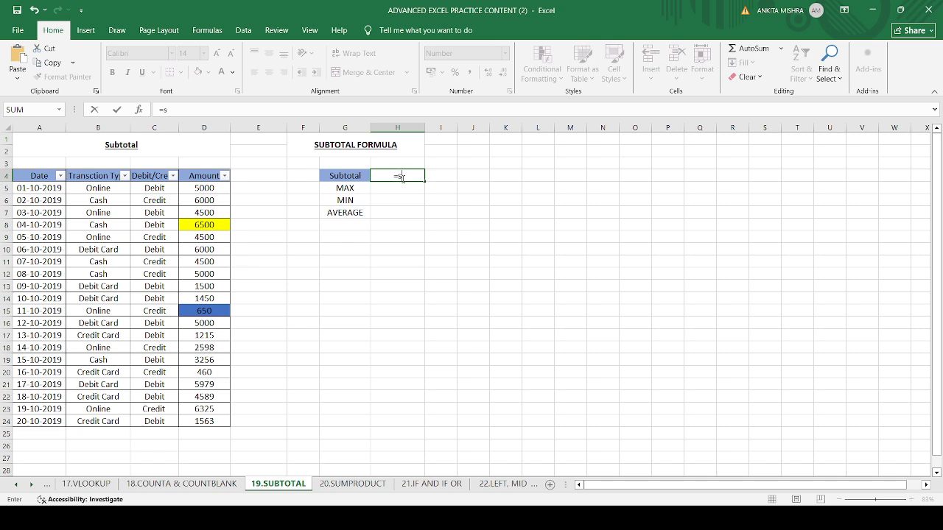
pyautogui.write('ubtotal')
pyautogui.press('Tab')
pyautogui.write('9,')
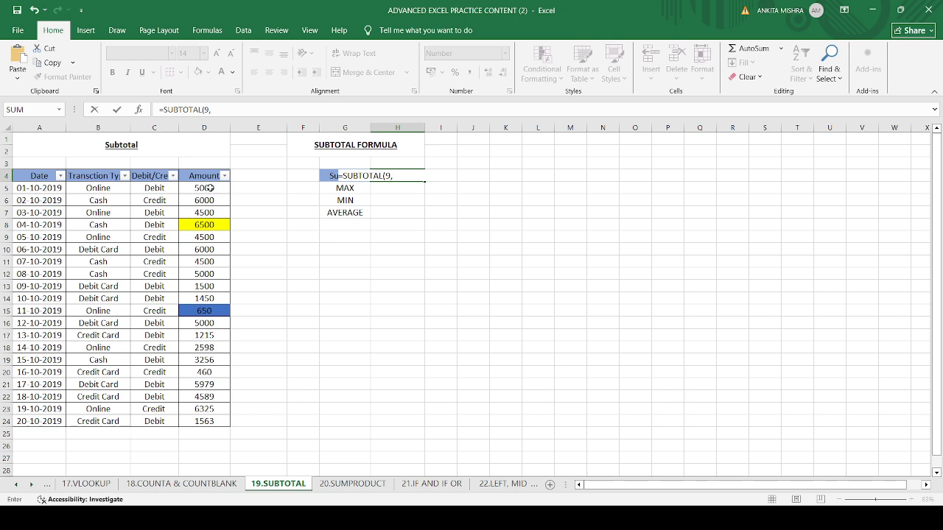
pyautogui.moveTo(210, 188); pyautogui.dragTo(207, 445)
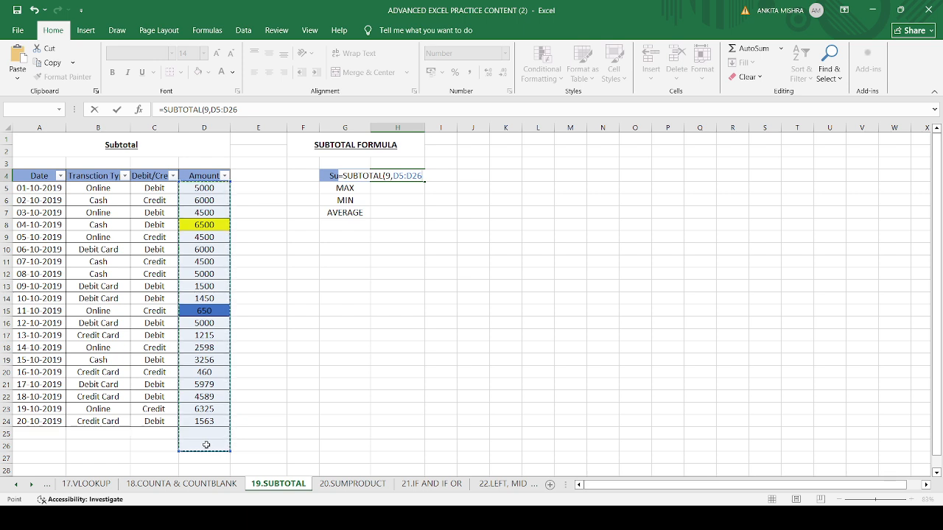
pyautogui.moveTo(207, 445); pyautogui.dragTo(206, 445)
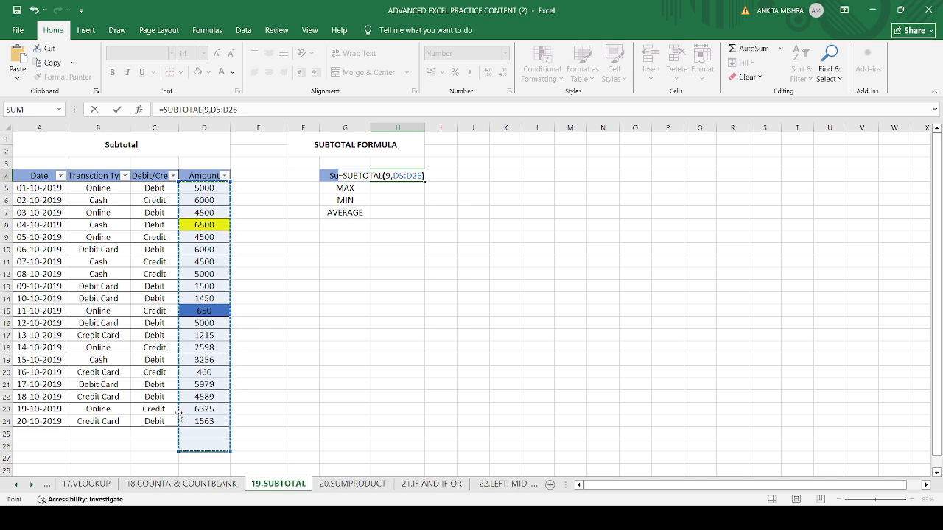
pyautogui.press('Return')
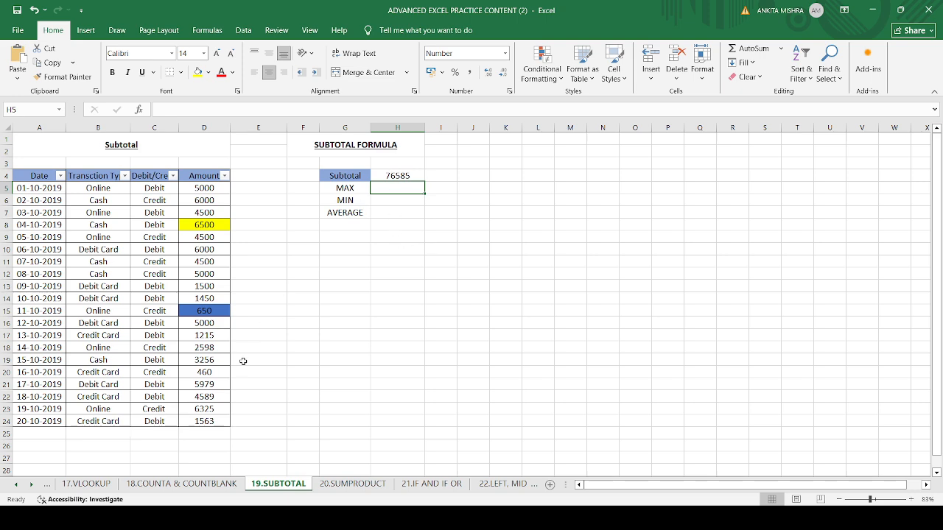
# Step: Add the test amounts 500, 1000 and 560 in cells D25, D26 and D27 below the Amount column
pyautogui.click(198, 431)
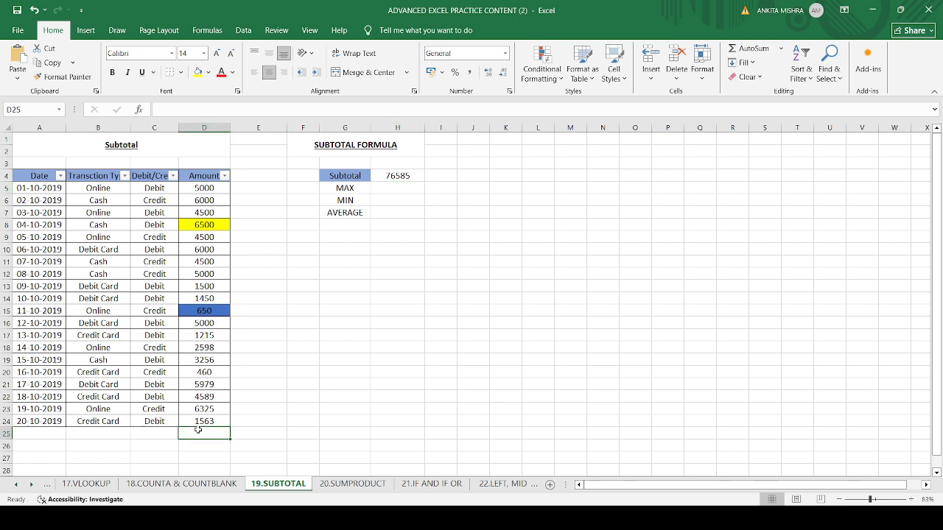
pyautogui.write('500')
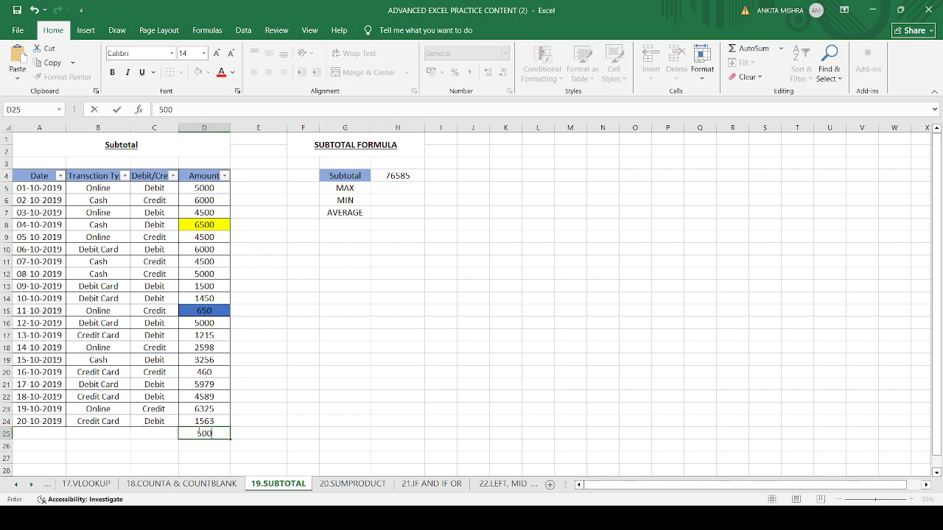
pyautogui.click(417, 362)
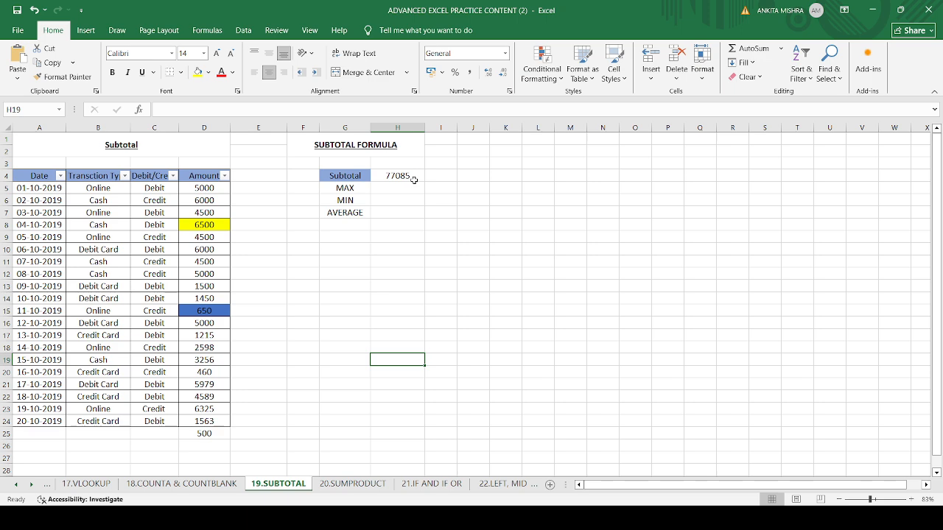
pyautogui.click(220, 451)
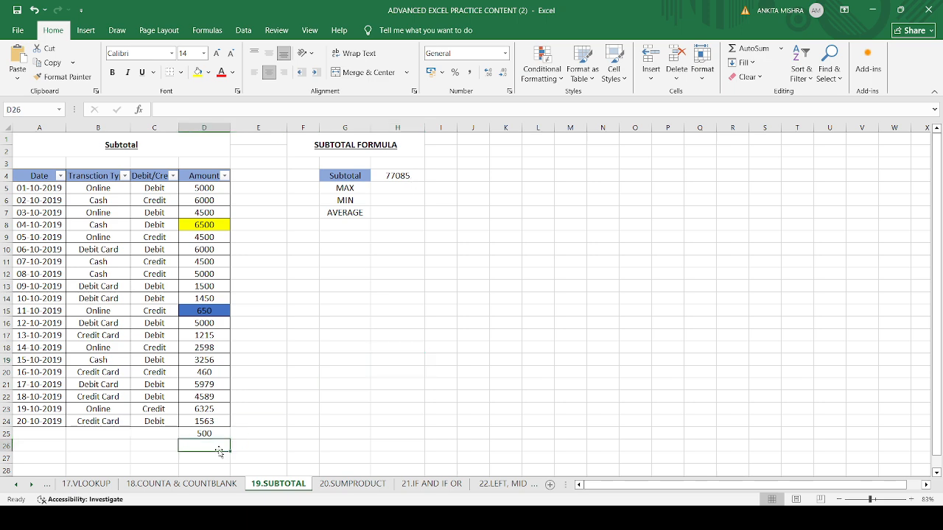
pyautogui.write('1000')
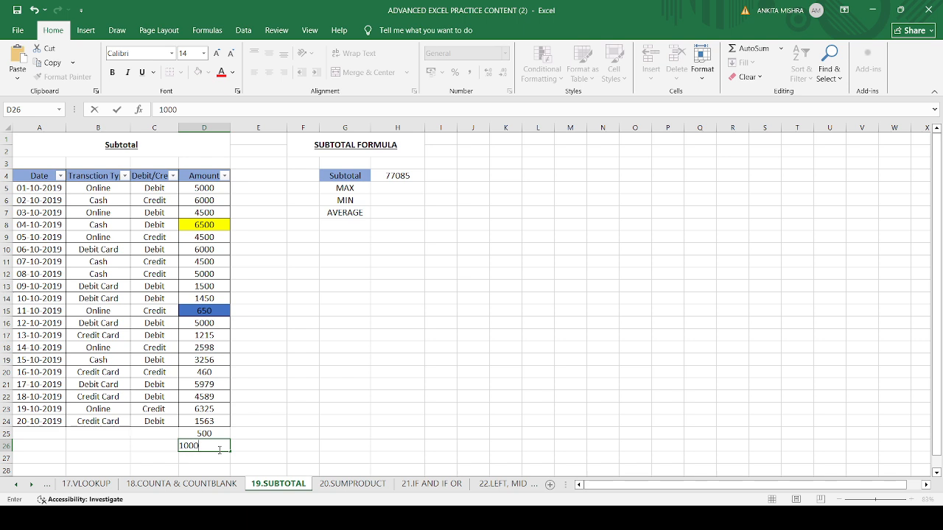
pyautogui.click(394, 349)
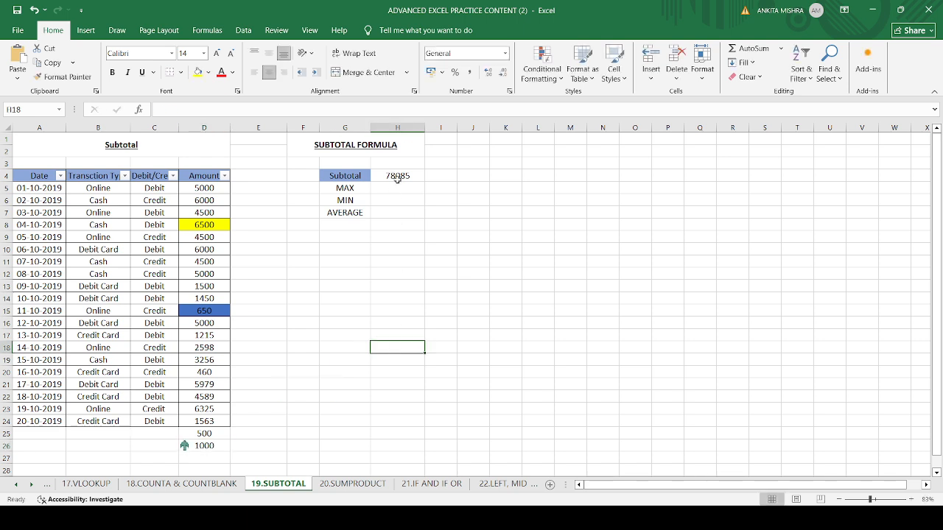
pyautogui.click(207, 457)
pyautogui.write('560')
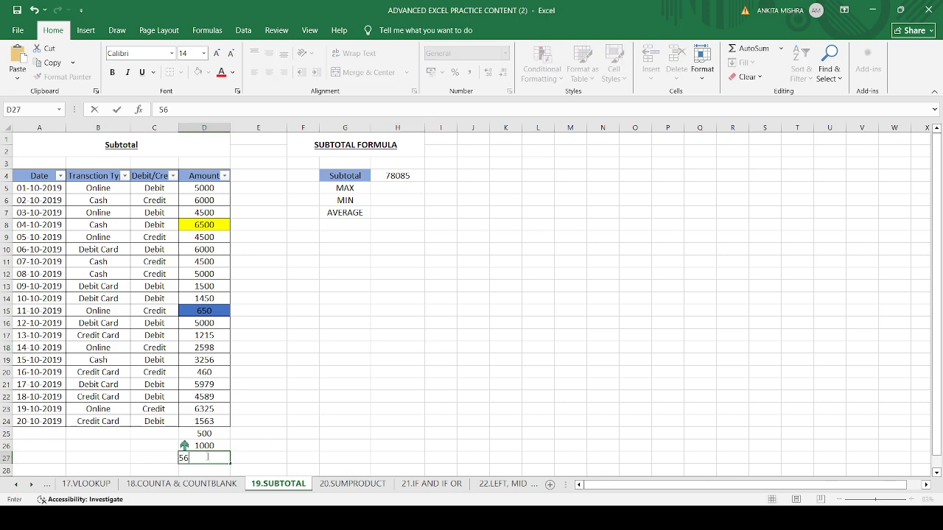
pyautogui.click(431, 369)
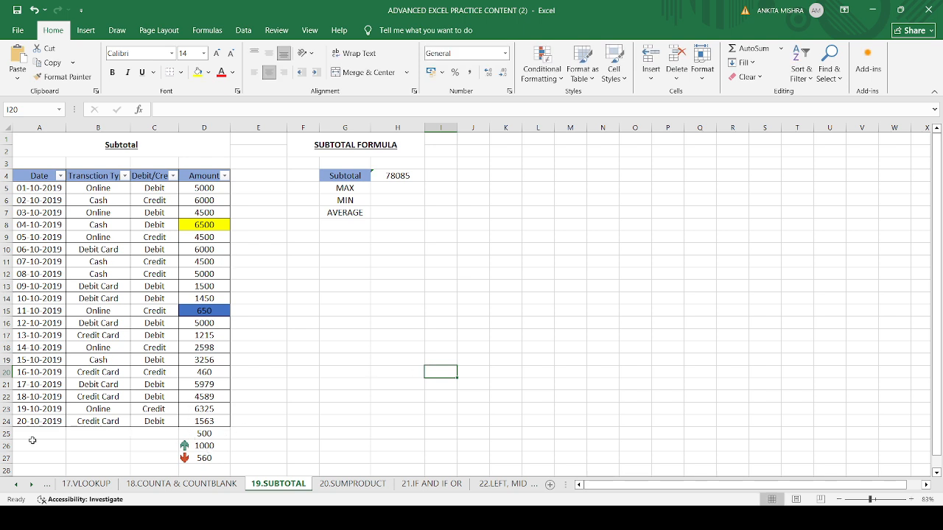
# Step: Undo the three test amounts added below the Amount column
pyautogui.click(6, 445)
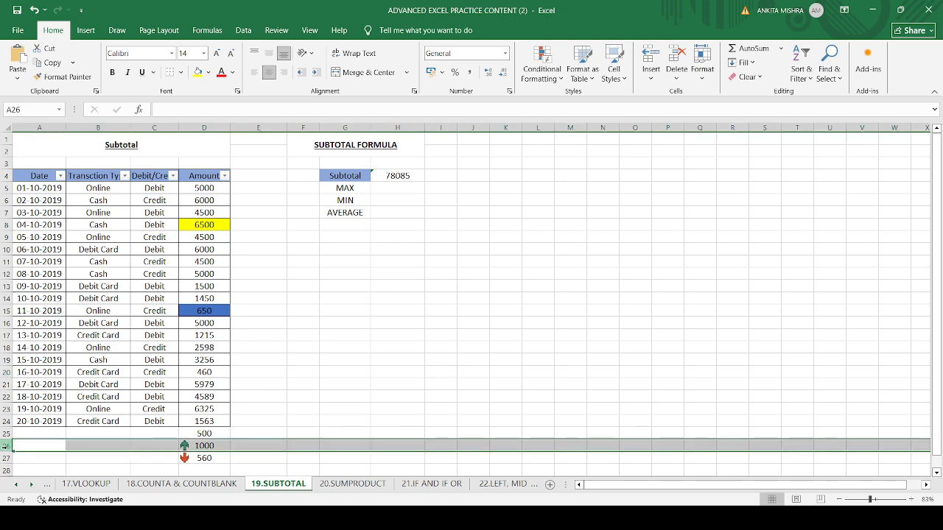
pyautogui.hotkey('ctrl', 'z')
pyautogui.hotkey('ctrl', 'z')
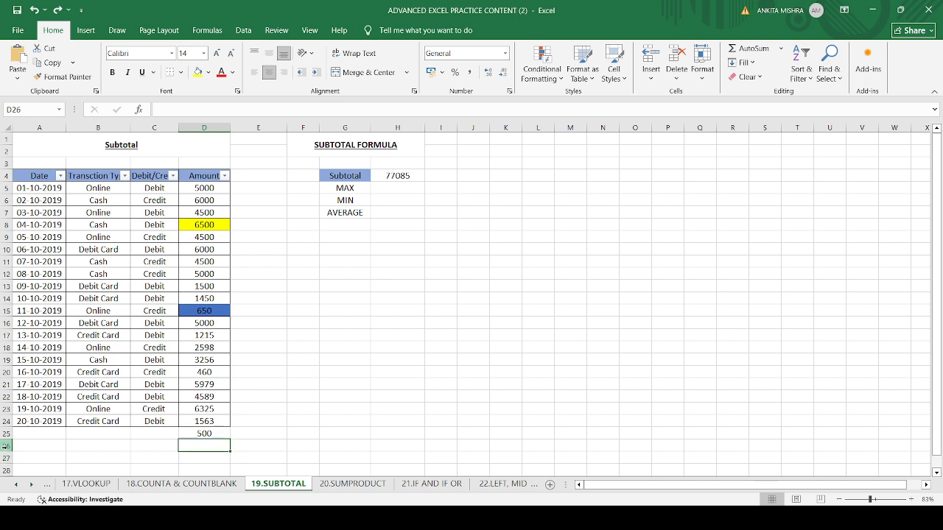
pyautogui.hotkey('ctrl', 'z')
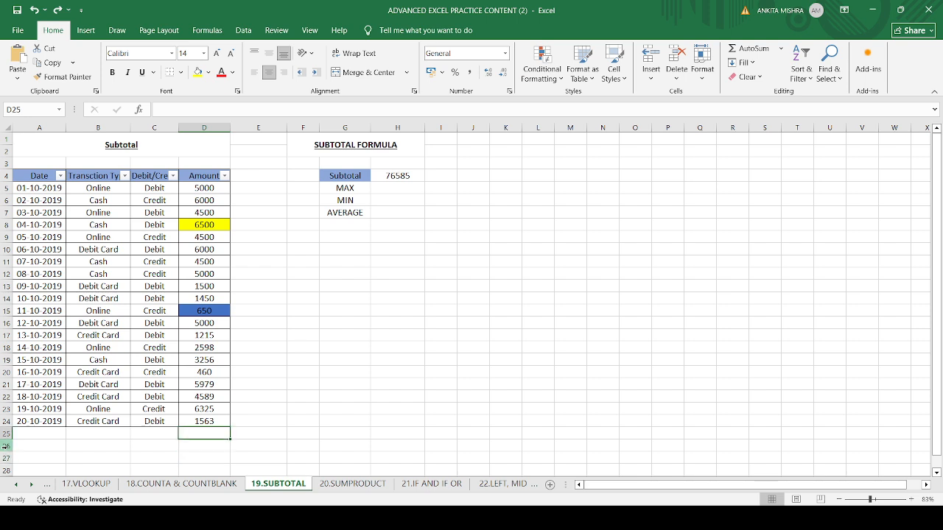
pyautogui.click(286, 374)
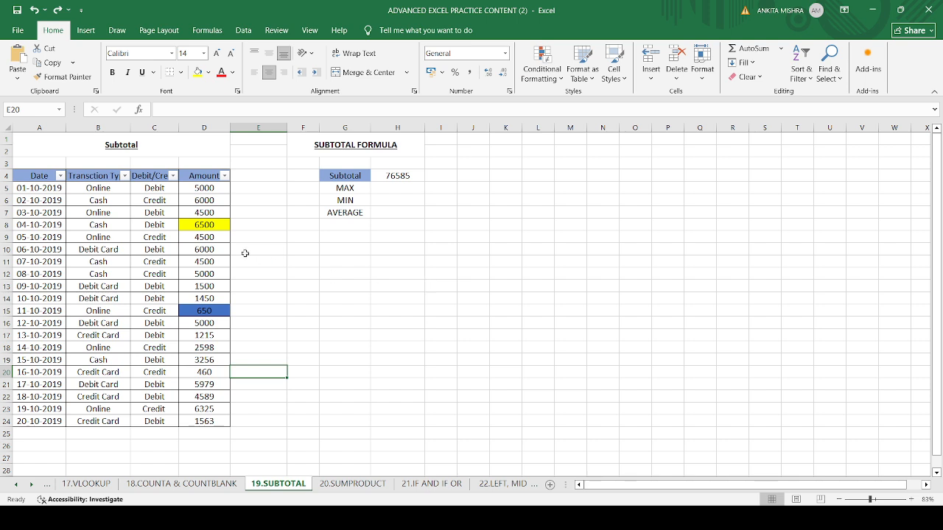
# Step: Enter =SUBTOTAL(4,D5:D24) in H5 for the maximum and check it against the yellow amount cell
pyautogui.click(400, 191)
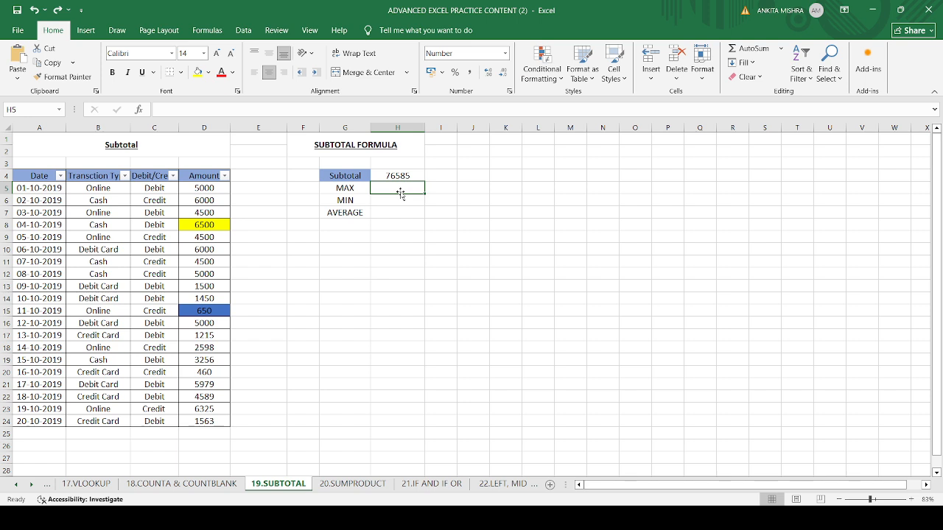
pyautogui.write('=')
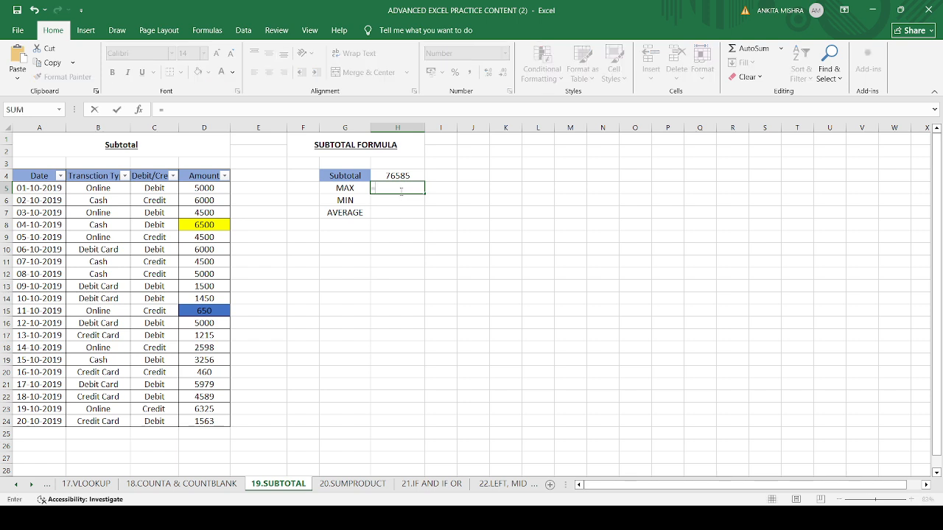
pyautogui.write('subtotal')
pyautogui.press('Tab')
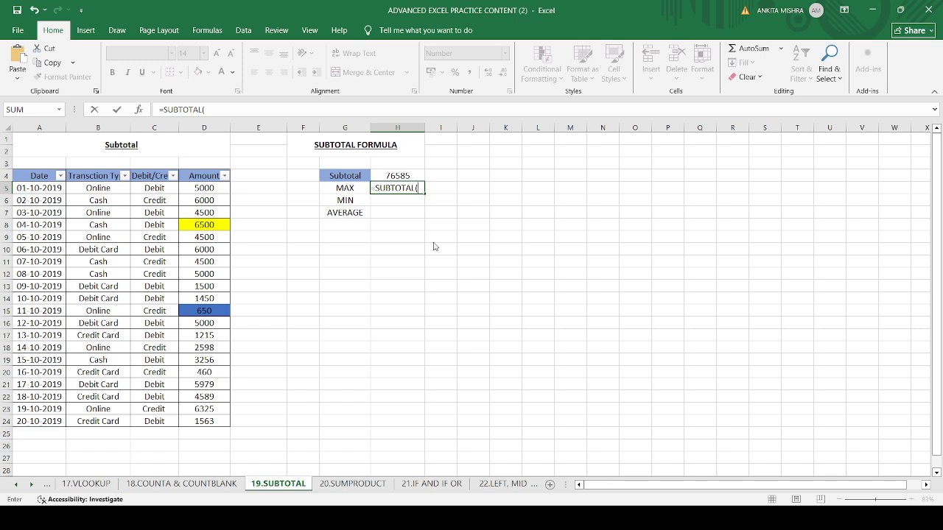
pyautogui.write('4,')
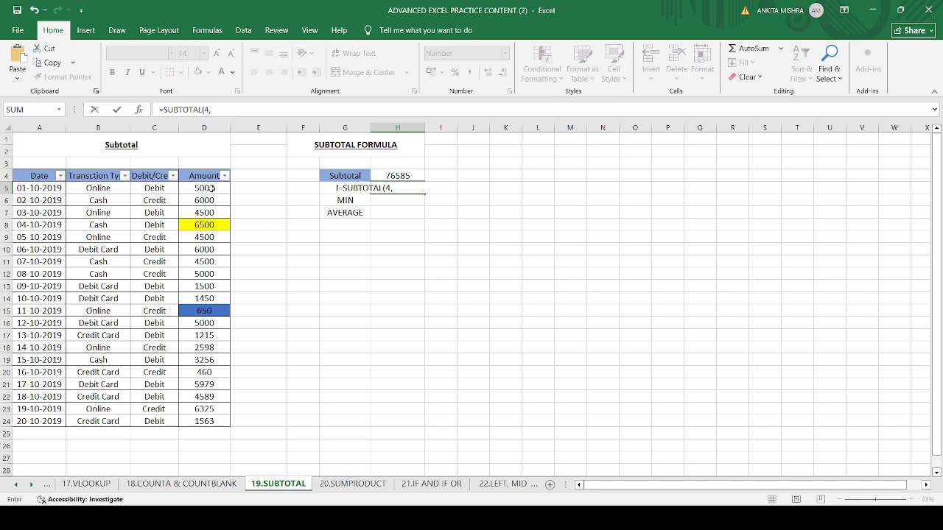
pyautogui.moveTo(211, 189); pyautogui.dragTo(212, 419)
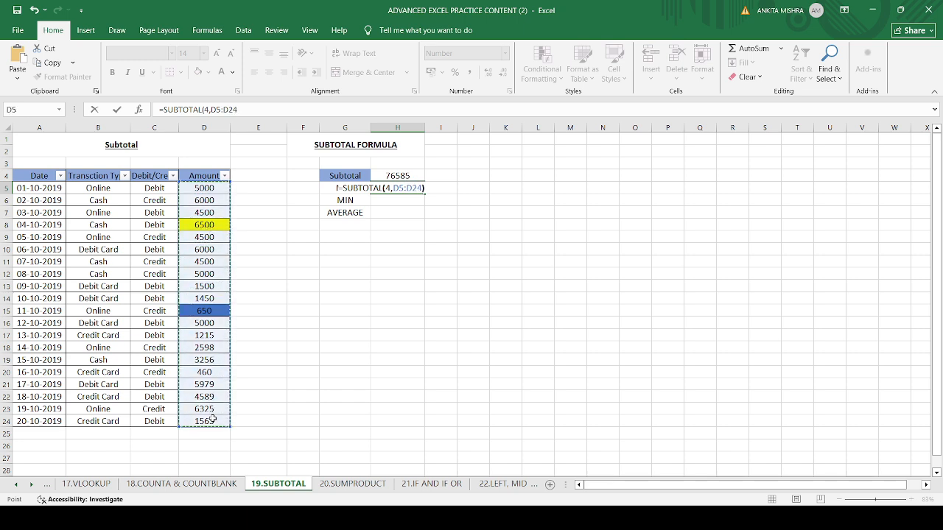
pyautogui.hotkey('ctrl', 'Return')
pyautogui.press('Return')
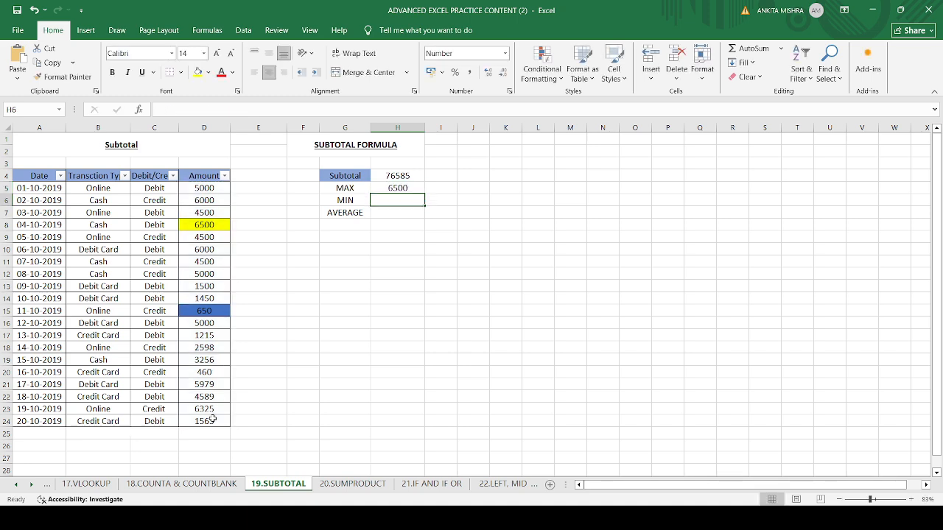
pyautogui.click(200, 225)
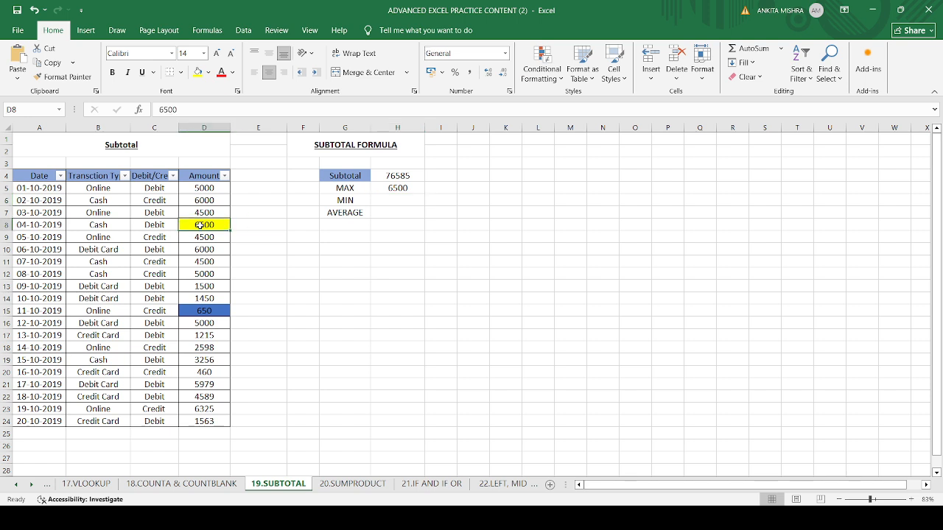
pyautogui.click(388, 189)
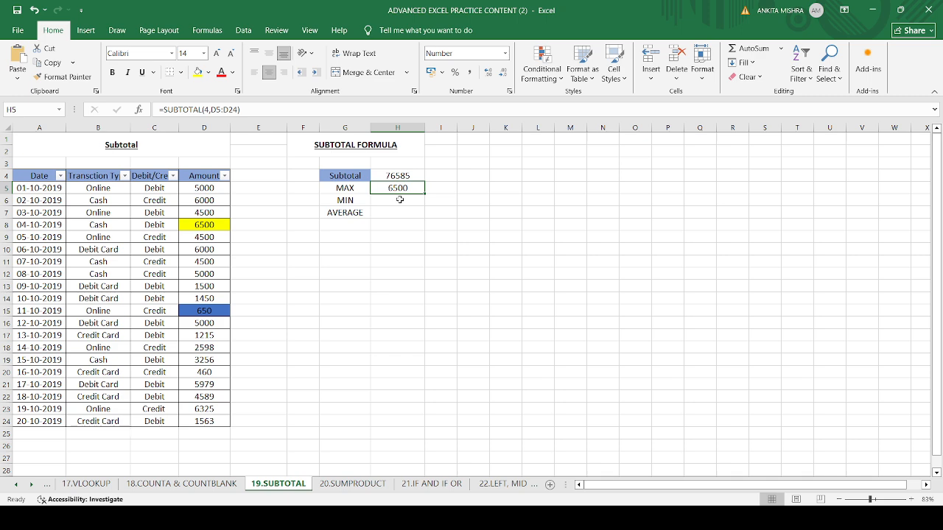
# Step: Enter =SUBTOTAL(5,D5:D24) in H6 to calculate the minimum of the Amount column
pyautogui.click(400, 200)
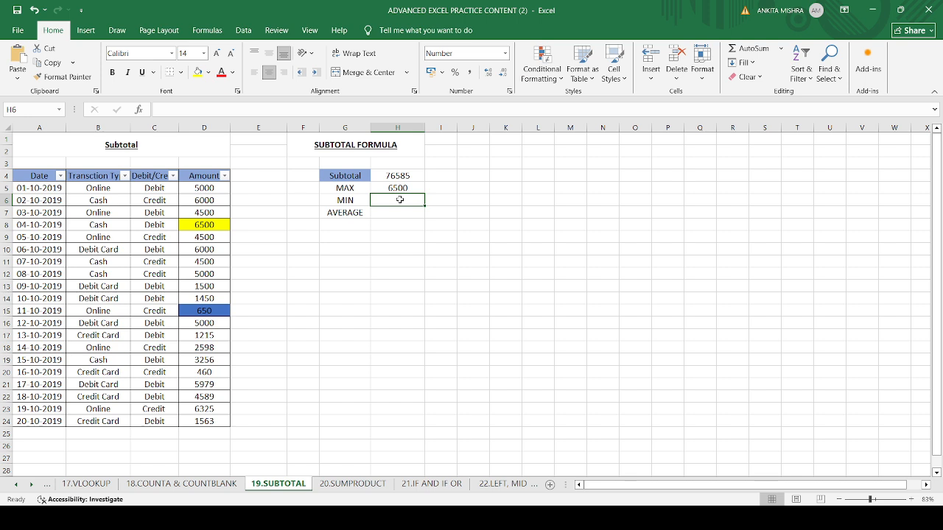
pyautogui.write('=')
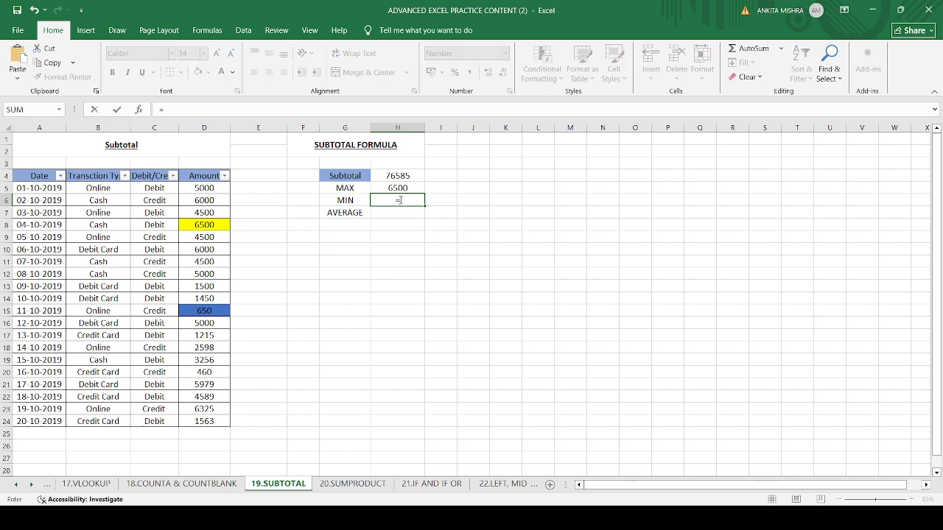
pyautogui.write('subtotal')
pyautogui.press('Tab')
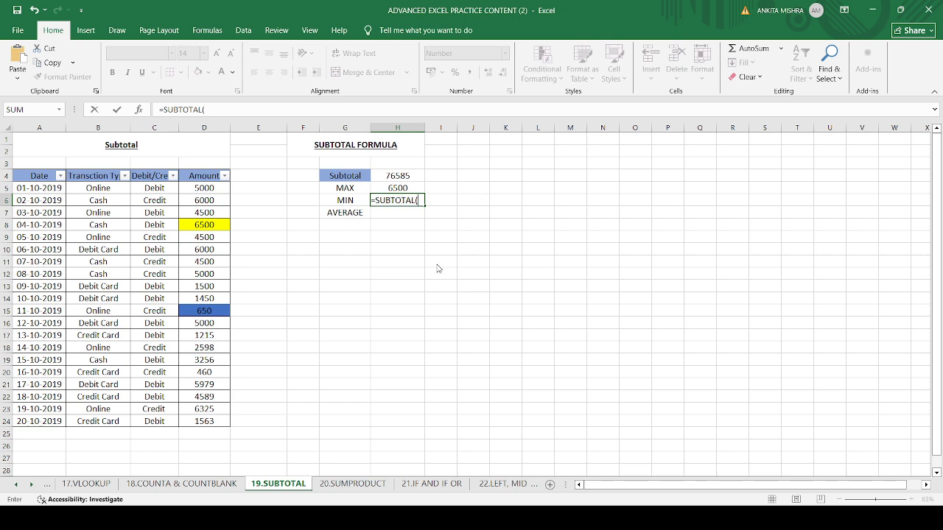
pyautogui.write('5,')
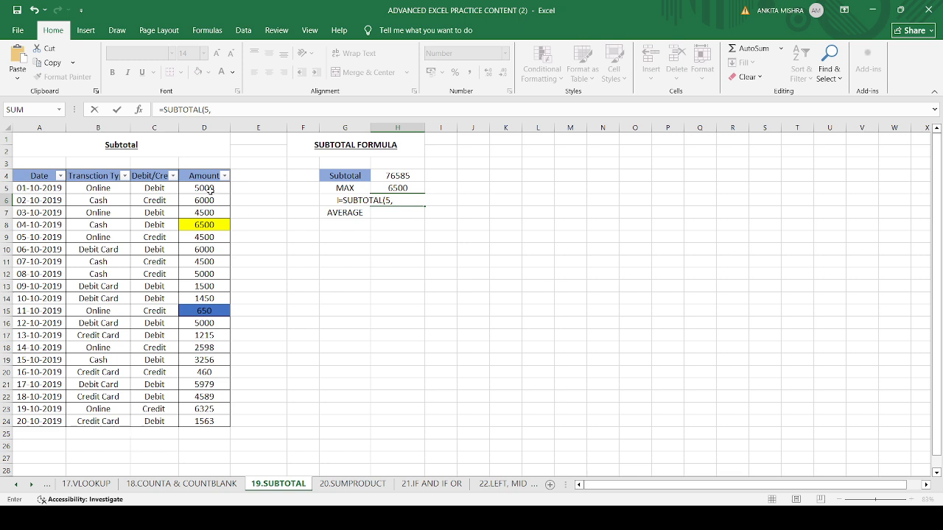
pyautogui.moveTo(210, 190); pyautogui.dragTo(209, 428)
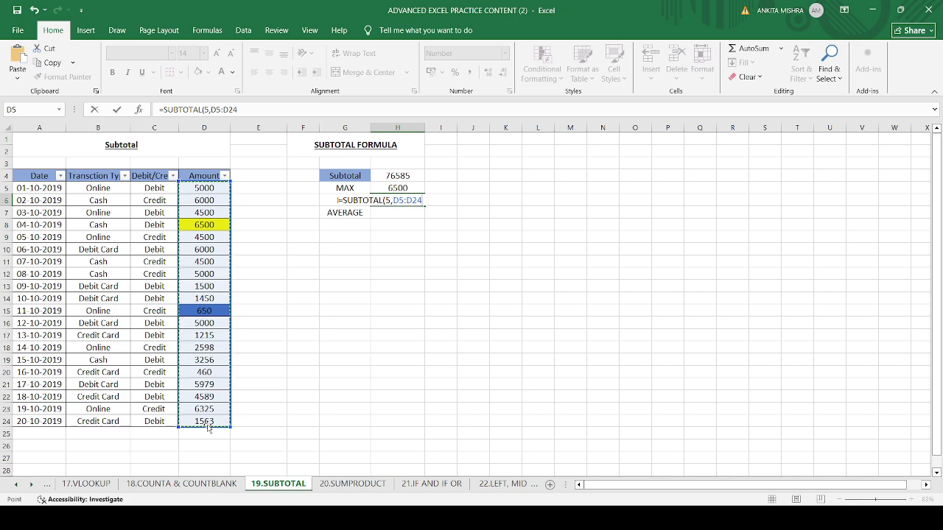
pyautogui.write(')')
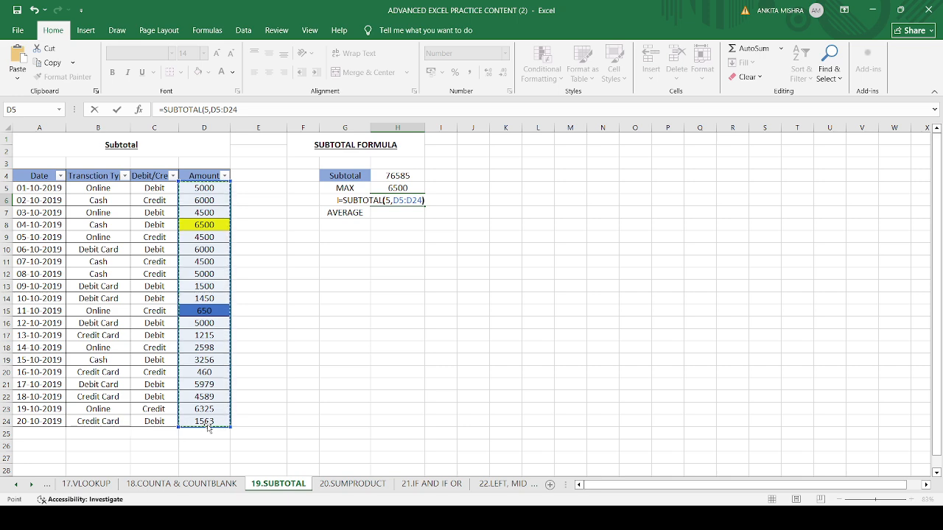
pyautogui.press('Return')
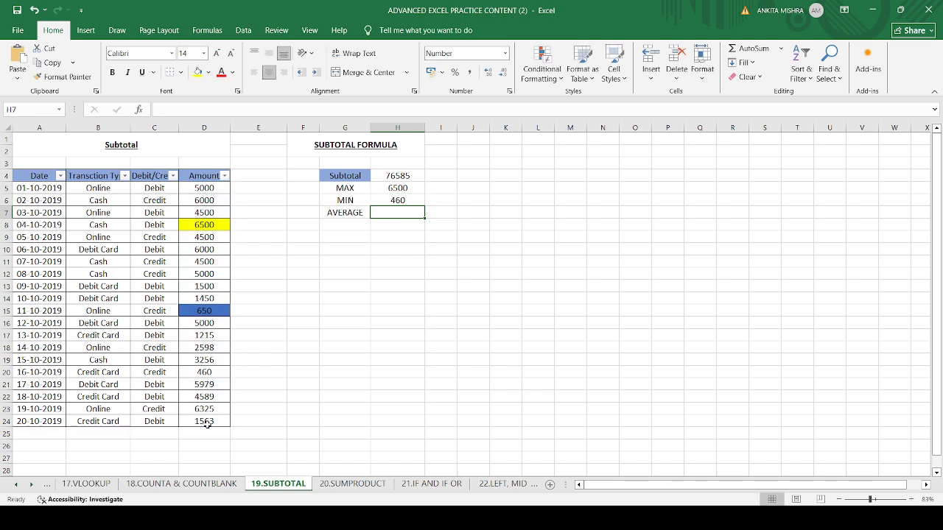
# Step: Remove the fill colour from amount cell D15 and fill amount cell D20 with blue instead
pyautogui.click(210, 310)
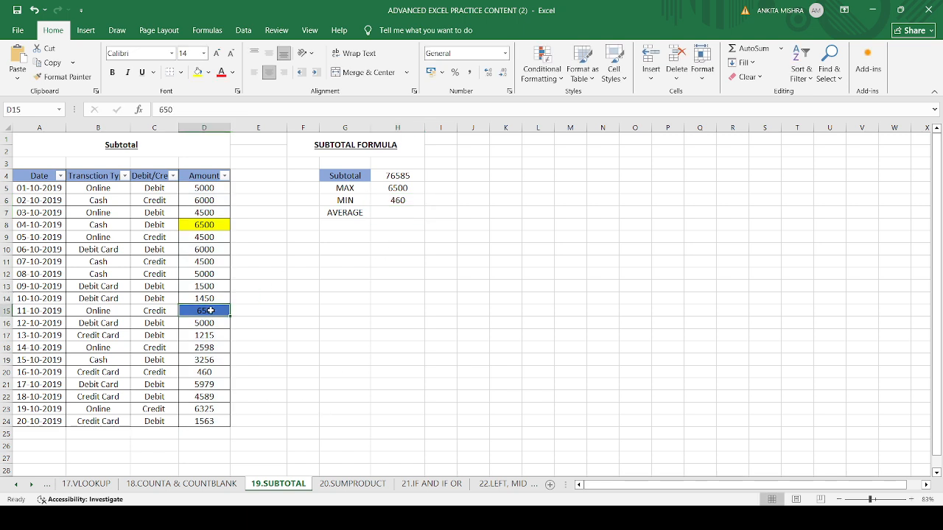
pyautogui.click(197, 71)
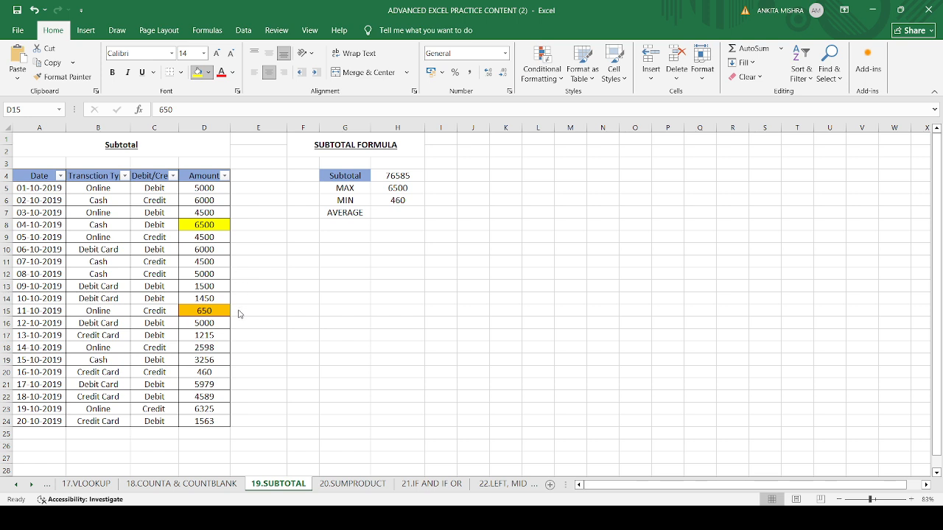
pyautogui.click(239, 313)
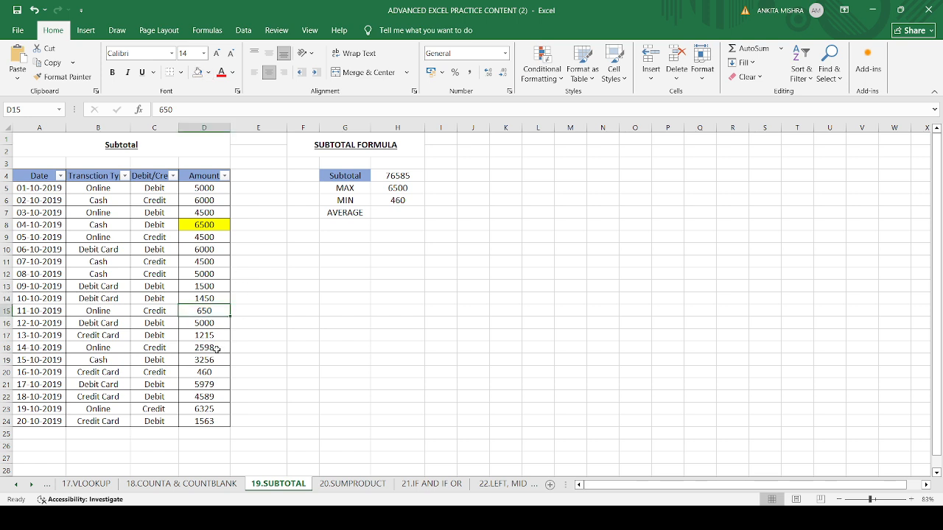
pyautogui.click(200, 374)
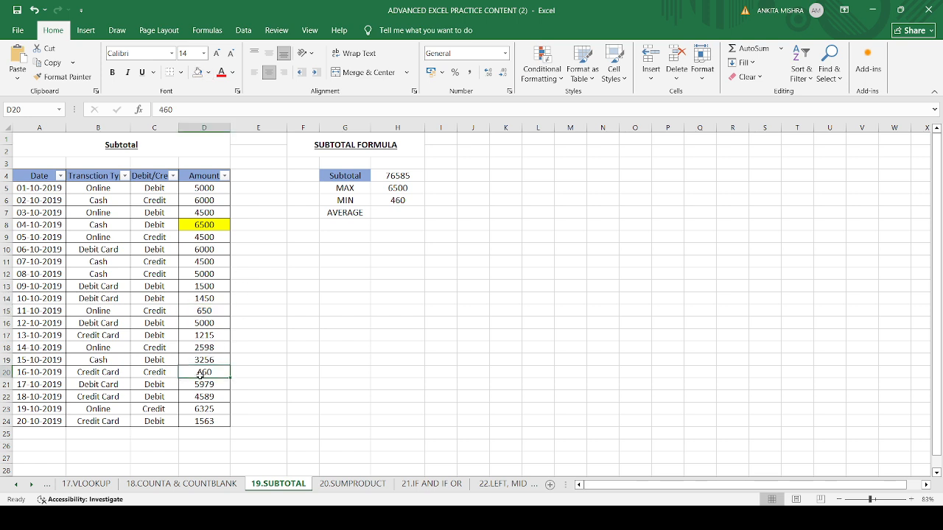
pyautogui.click(210, 75)
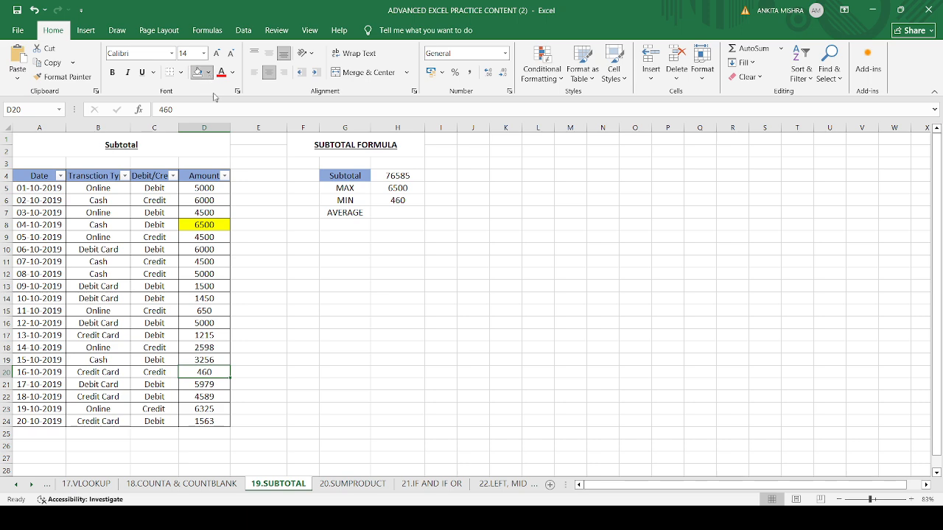
pyautogui.click(270, 127)
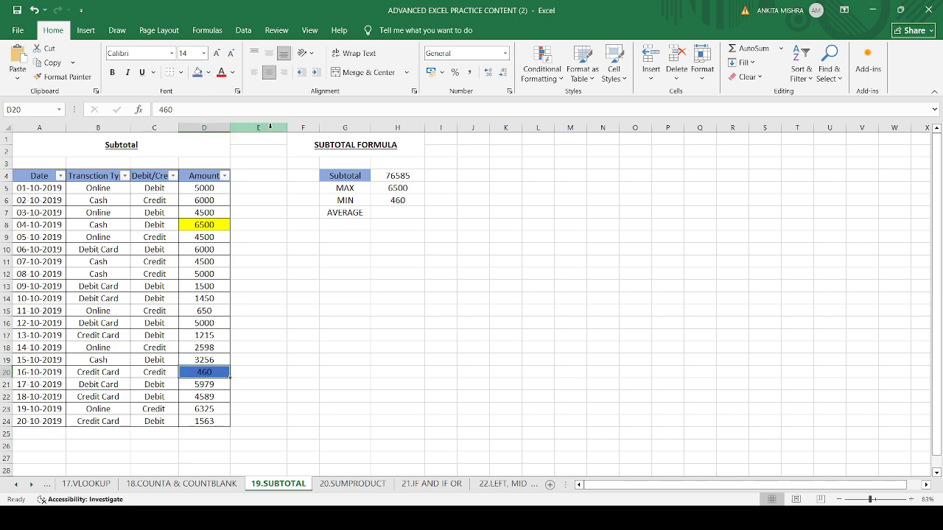
pyautogui.click(291, 284)
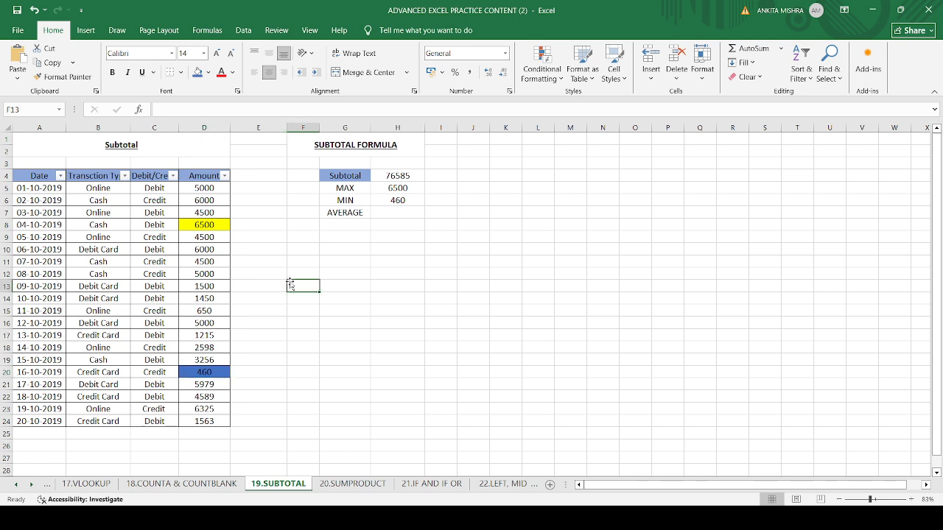
# Step: Change the amount in D10 to 6900 to test the maximum formula
pyautogui.click(195, 251)
pyautogui.write('6900')
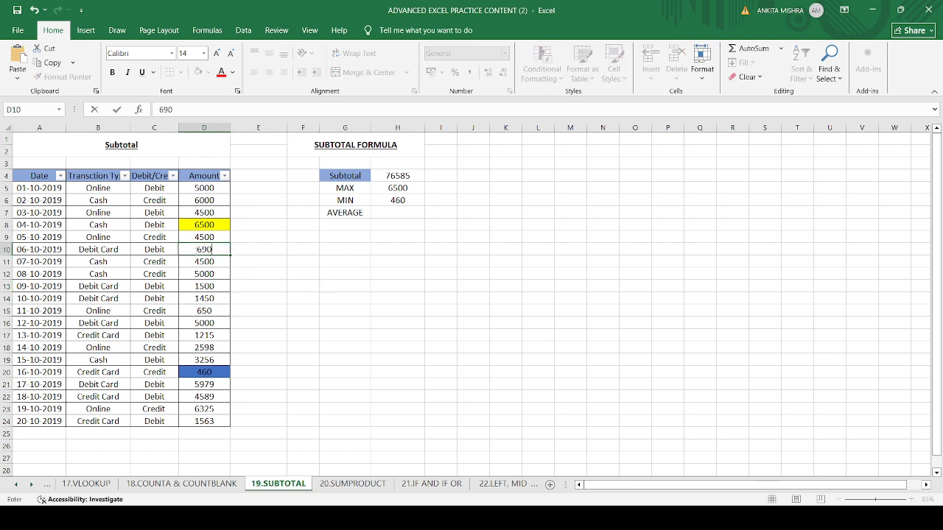
pyautogui.click(277, 276)
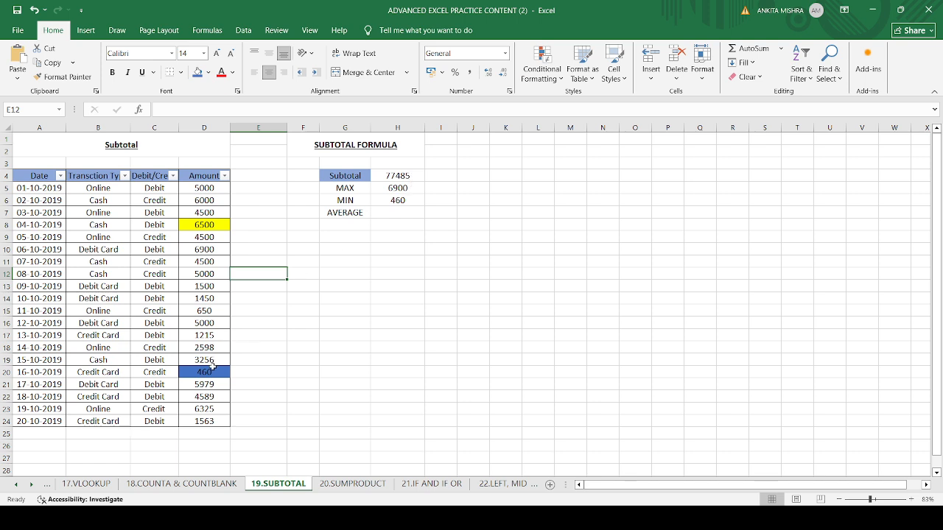
# Step: Change the amount in D15 to 430 and check the minimum formula in H6
pyautogui.click(211, 312)
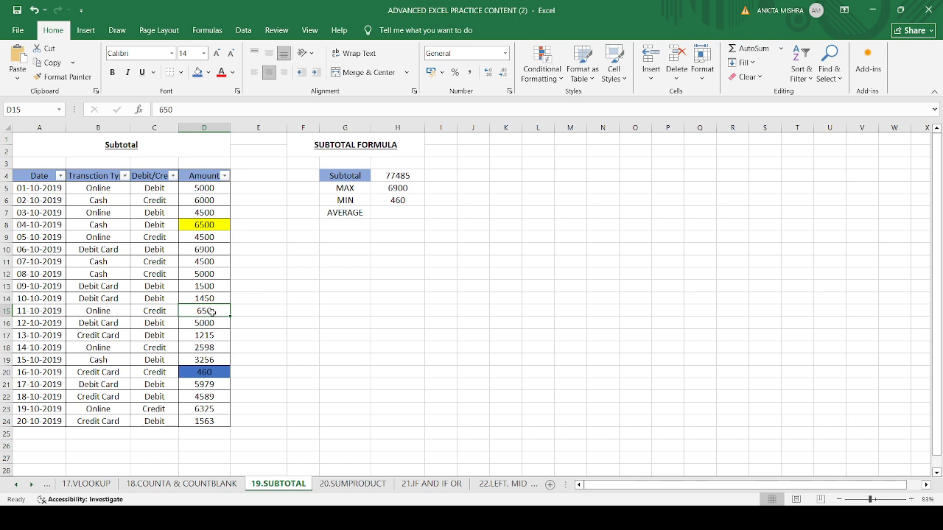
pyautogui.write('430')
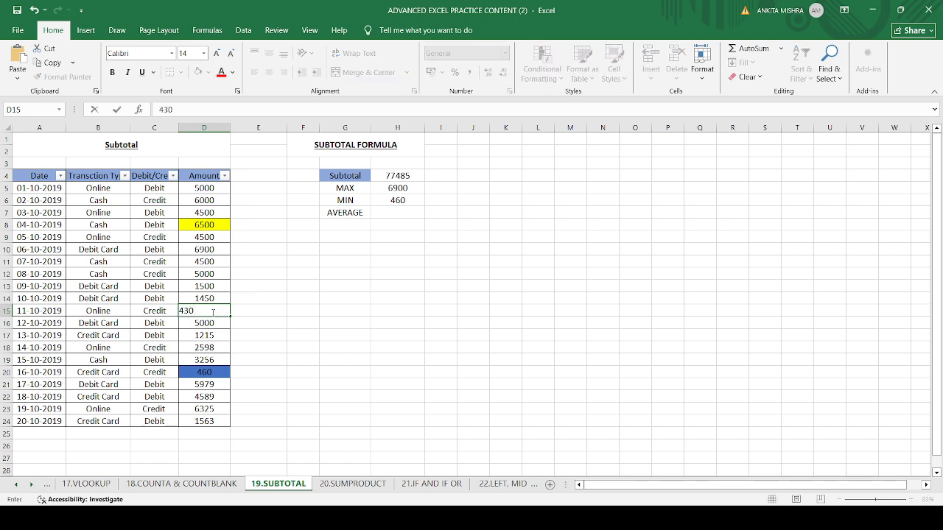
pyautogui.click(333, 312)
pyautogui.click(390, 201)
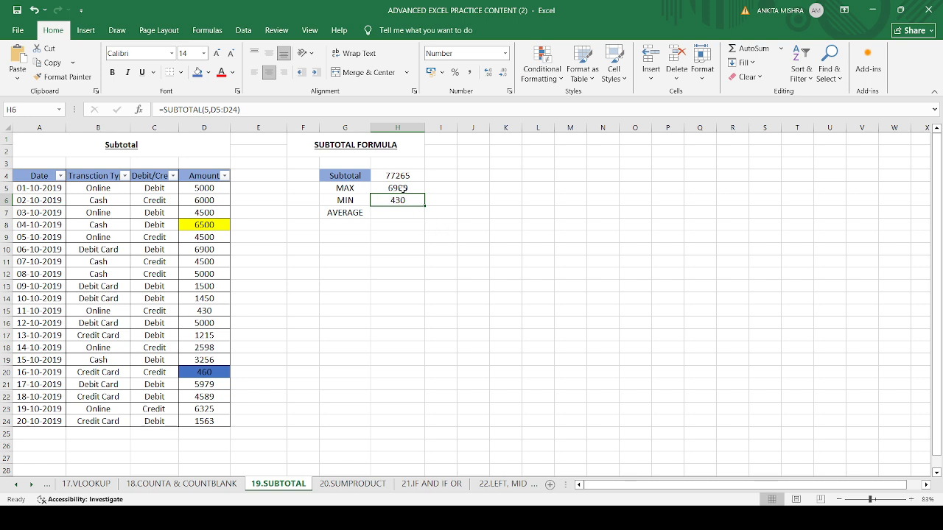
# Step: Enter =SUBTOTAL(1,D5:D24) in H7 to calculate the average of the Amount column
pyautogui.click(391, 214)
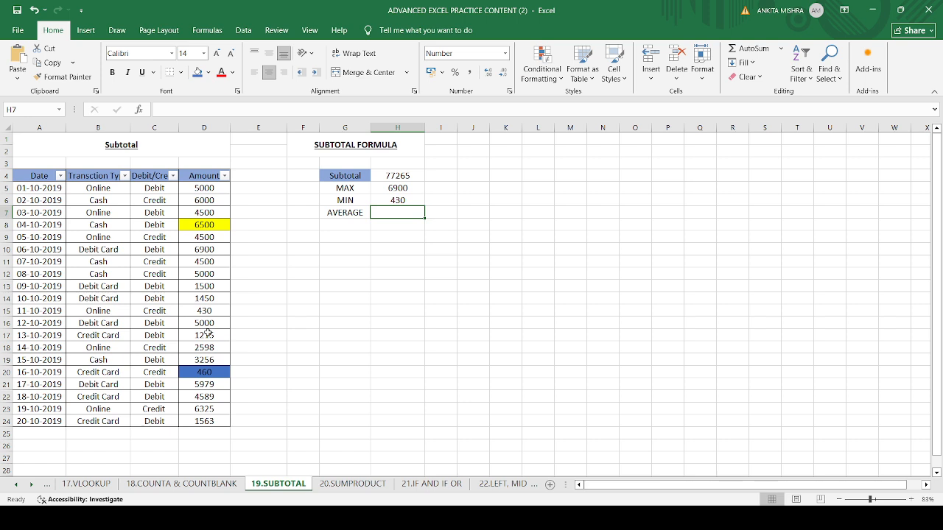
pyautogui.write('=sub')
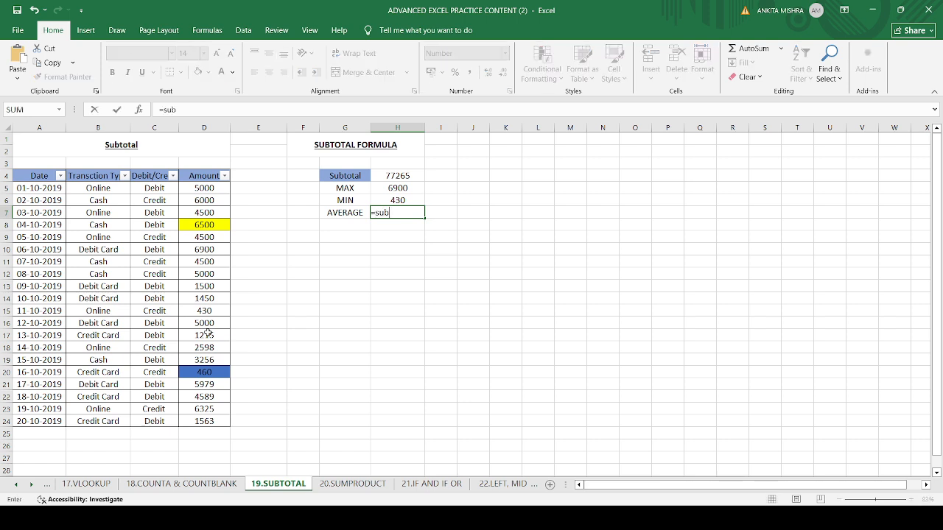
pyautogui.write('total')
pyautogui.press('Tab')
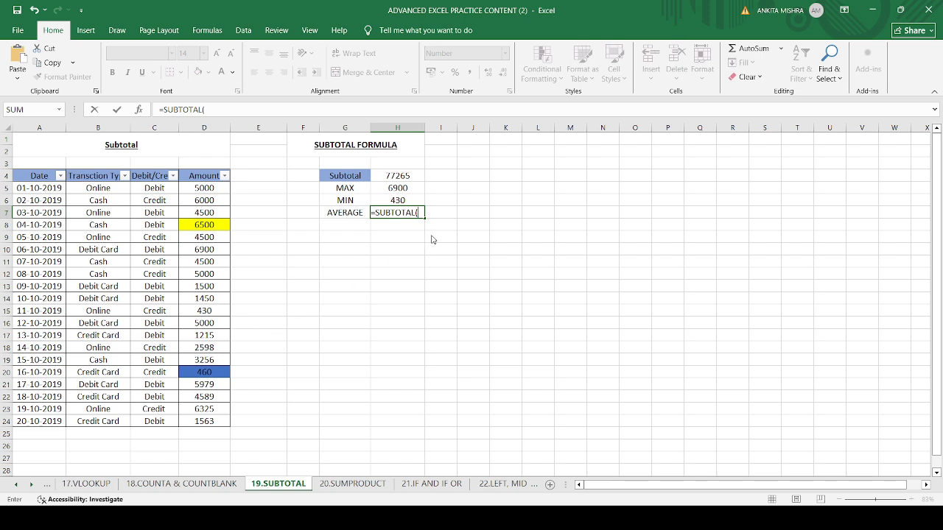
pyautogui.write('1,')
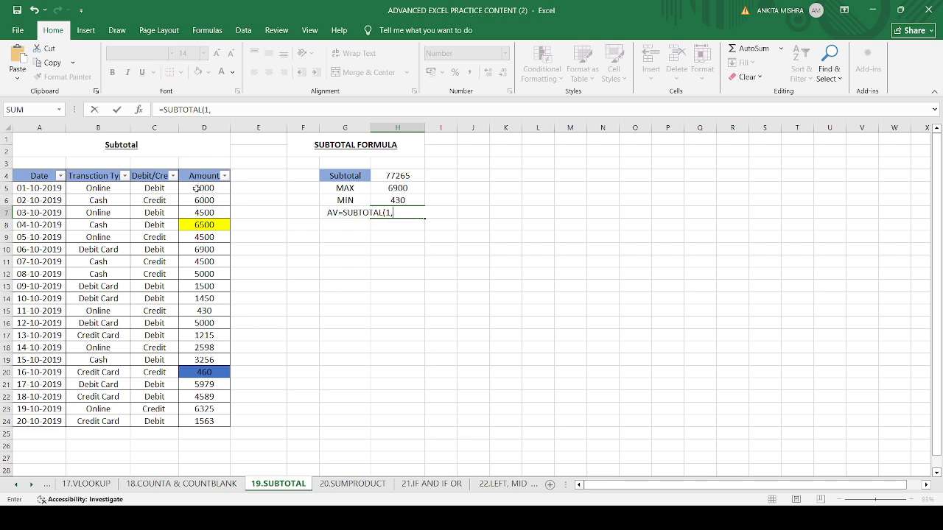
pyautogui.moveTo(197, 188); pyautogui.dragTo(206, 423)
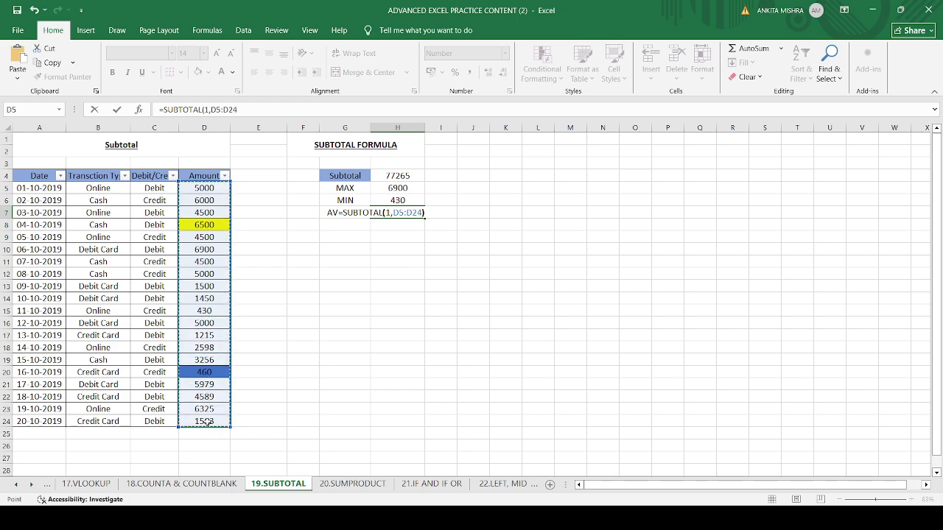
pyautogui.write(')')
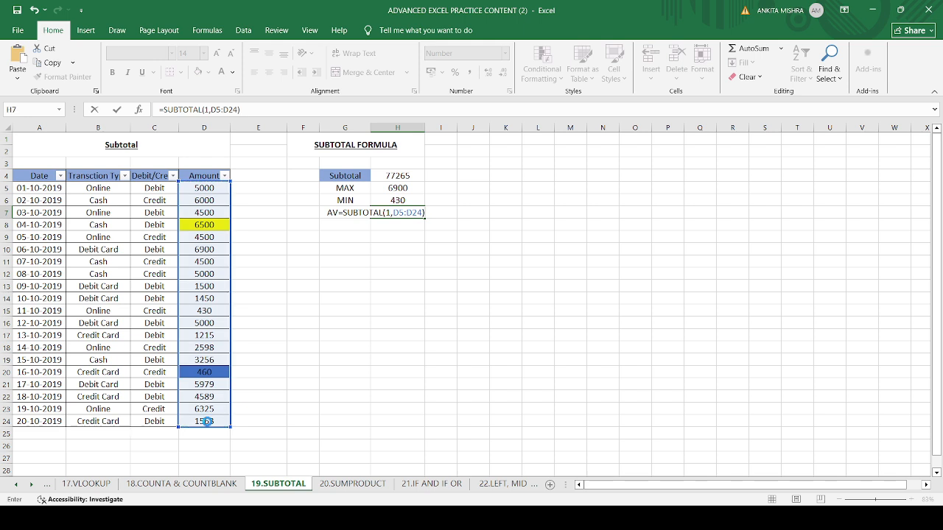
pyautogui.press('Return')
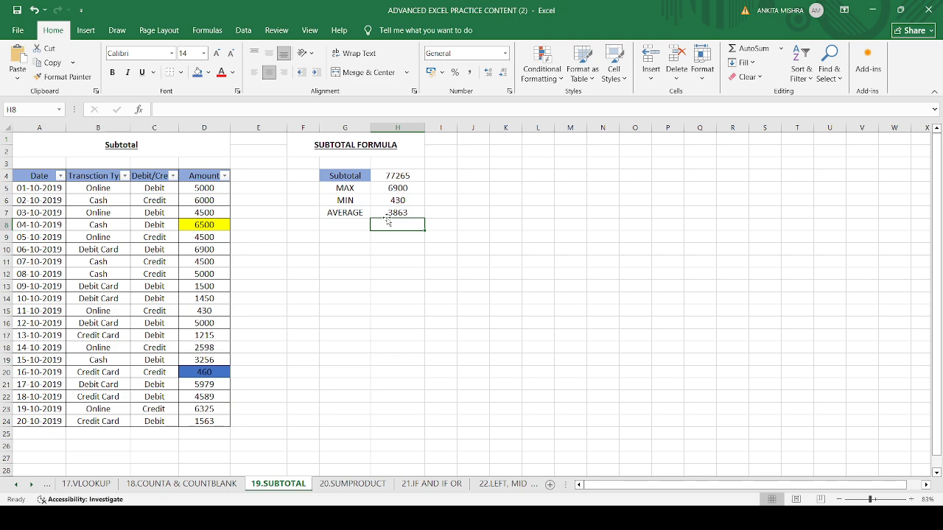
# Step: Change the amount in D15 to 450 and review the SUBTOTAL formulas in H4 through H7
pyautogui.click(192, 310)
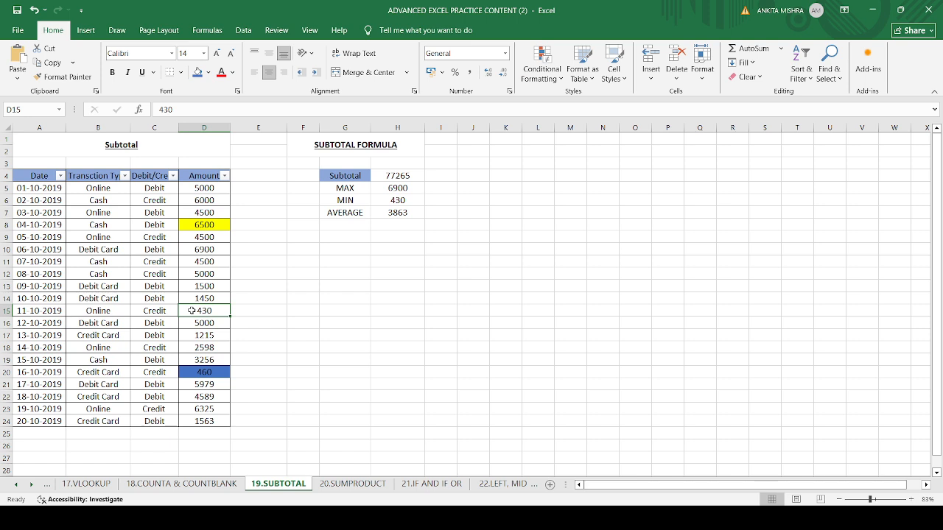
pyautogui.write('450')
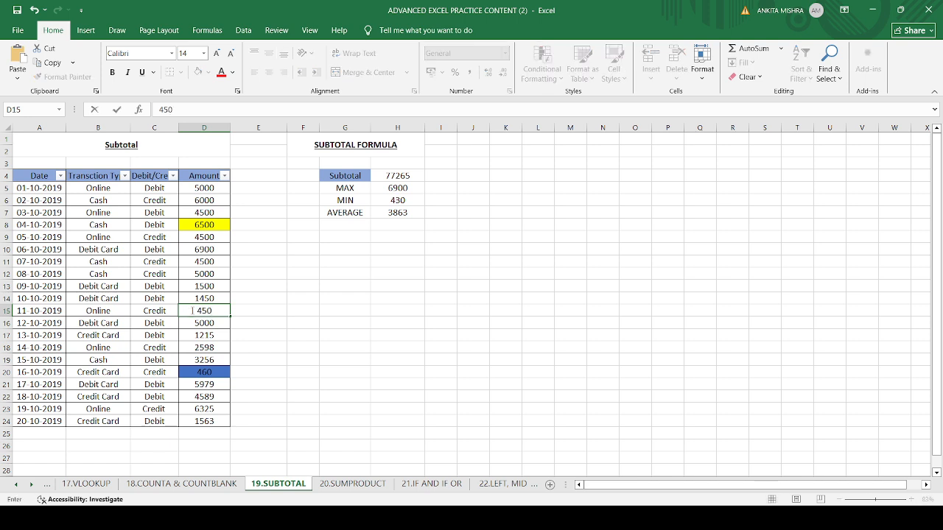
pyautogui.click(458, 320)
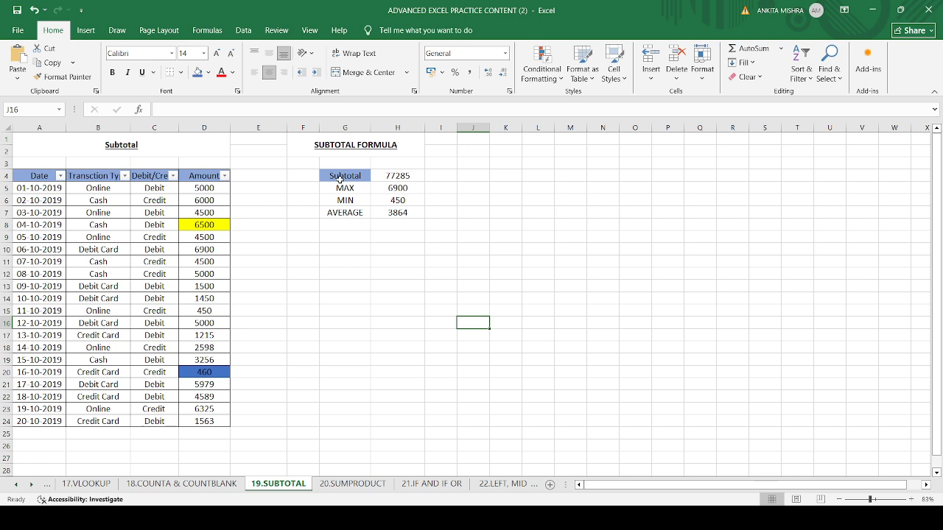
pyautogui.click(396, 177)
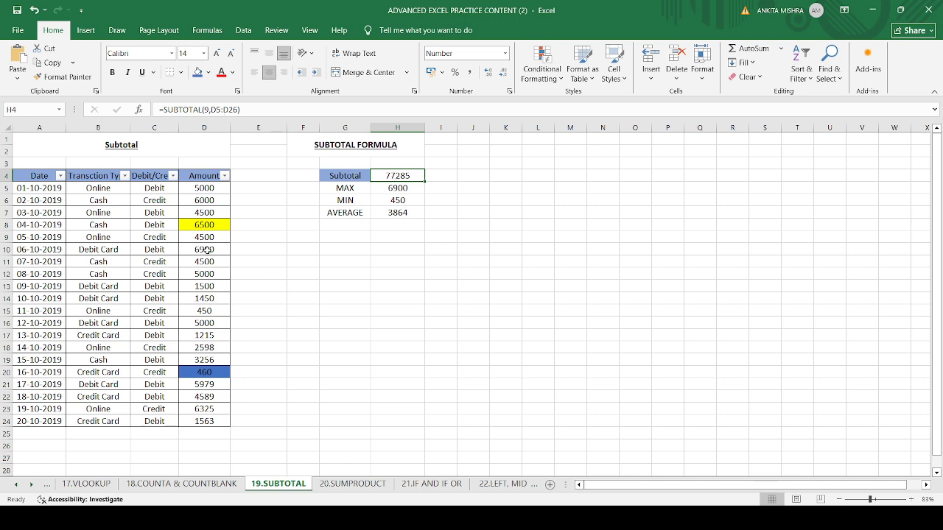
pyautogui.click(384, 188)
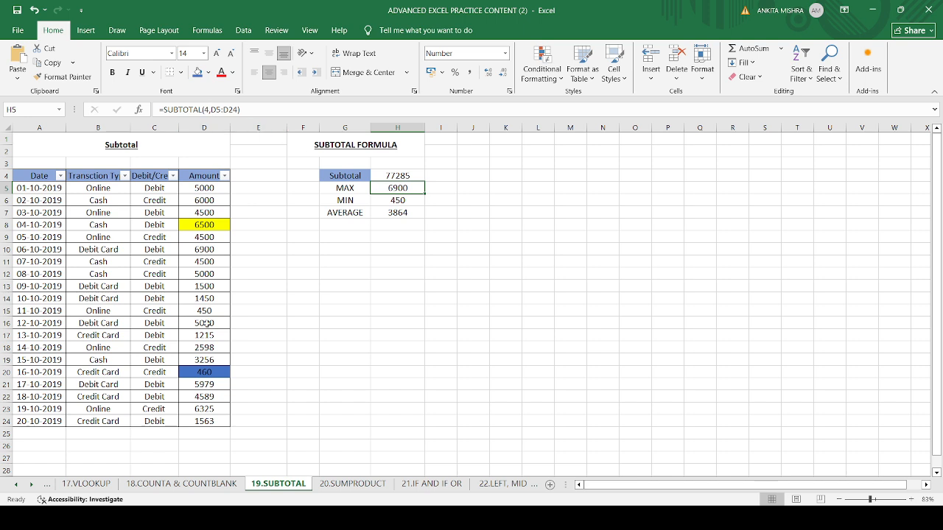
pyautogui.click(384, 201)
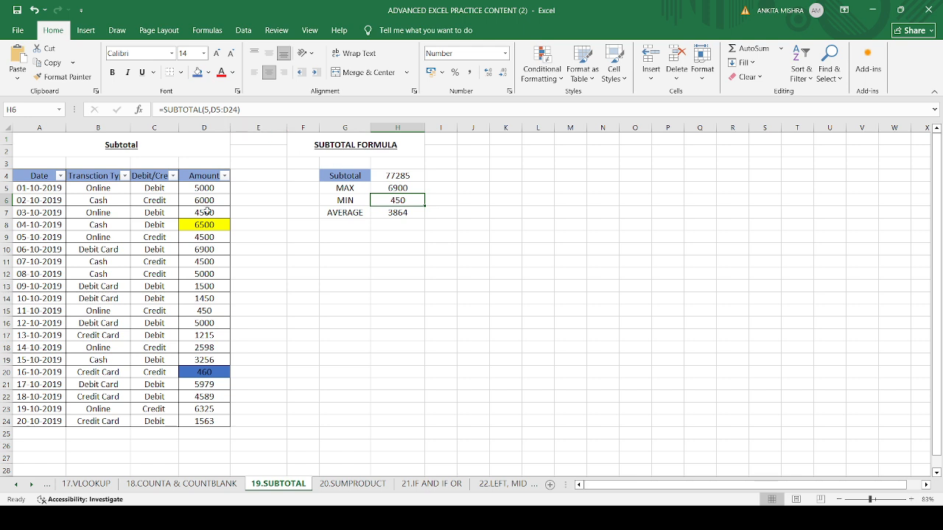
pyautogui.click(382, 215)
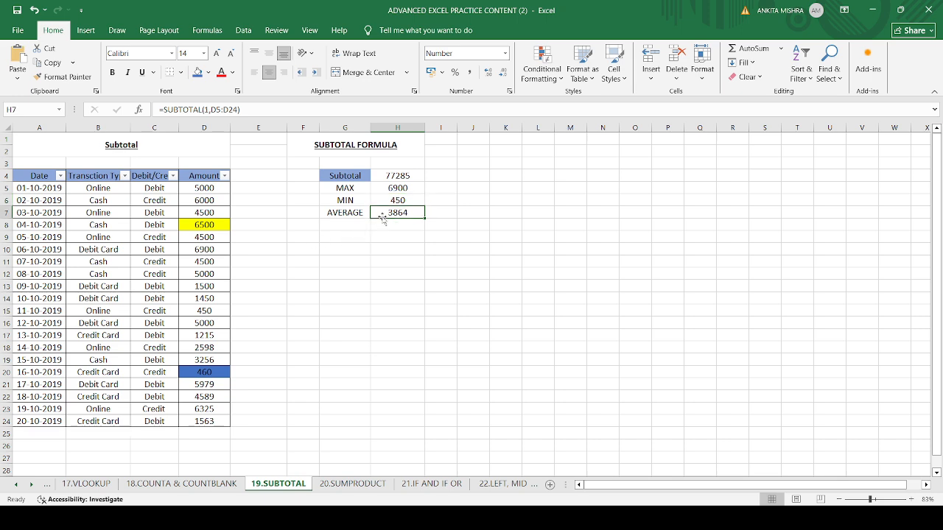